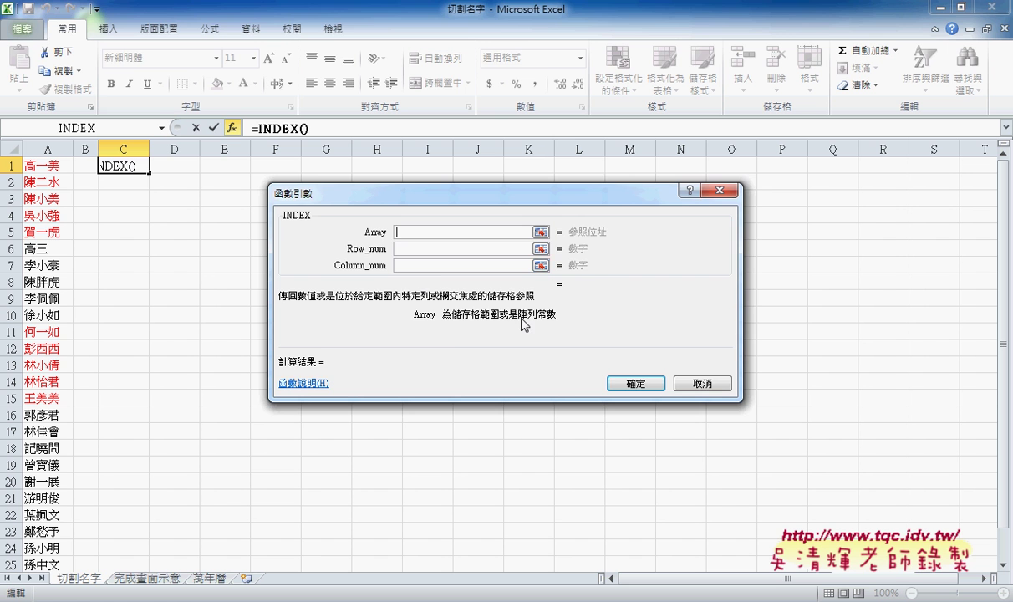
Step: Discard the unfinished INDEX formula in C1 and insert INDIRECT from the Lookup & Reference functions
click(694, 382)
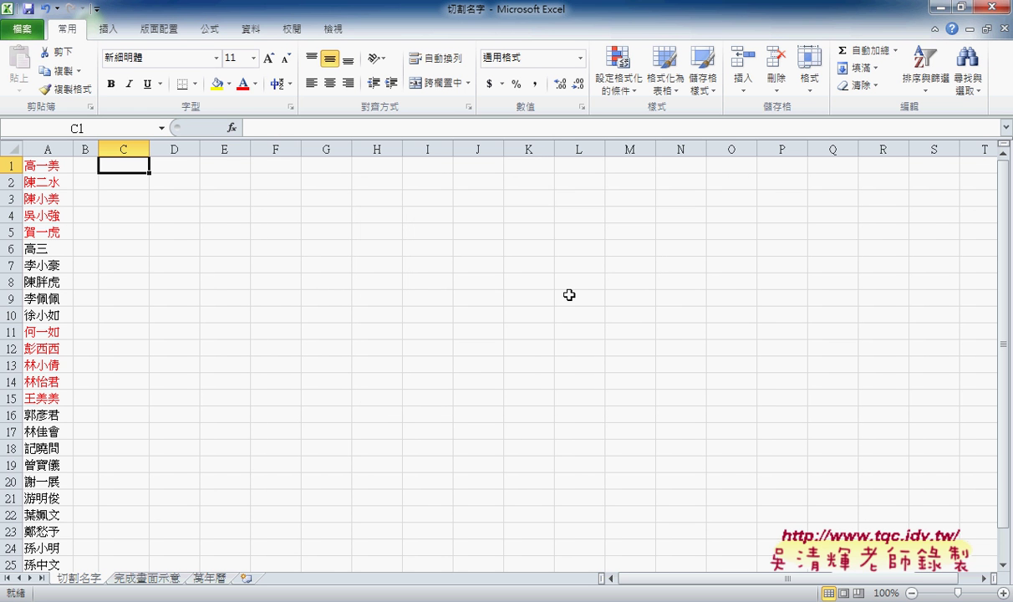
click(232, 127)
click(660, 320)
click(660, 320)
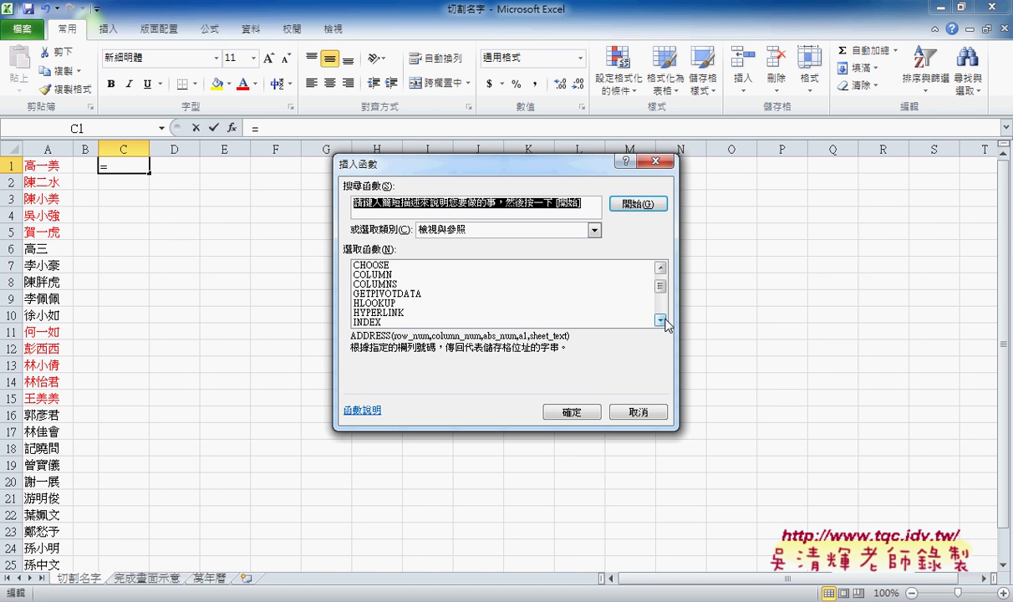
click(660, 320)
click(661, 320)
click(660, 320)
click(377, 304)
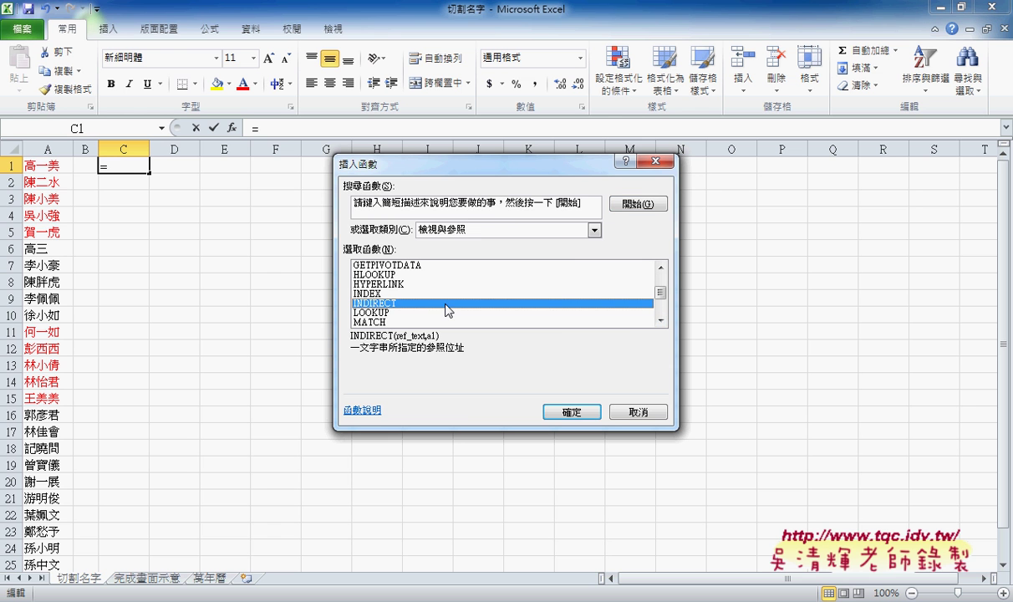
click(567, 413)
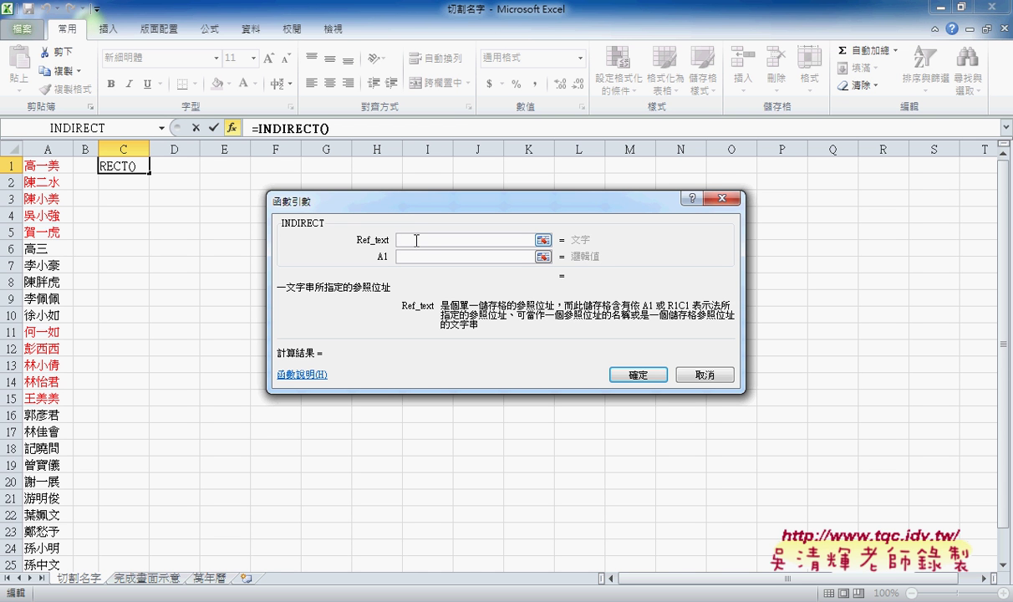
Step: Set INDIRECT's Ref_text to "A1" in quotes so C1 returns the first name from A1
click(55, 166)
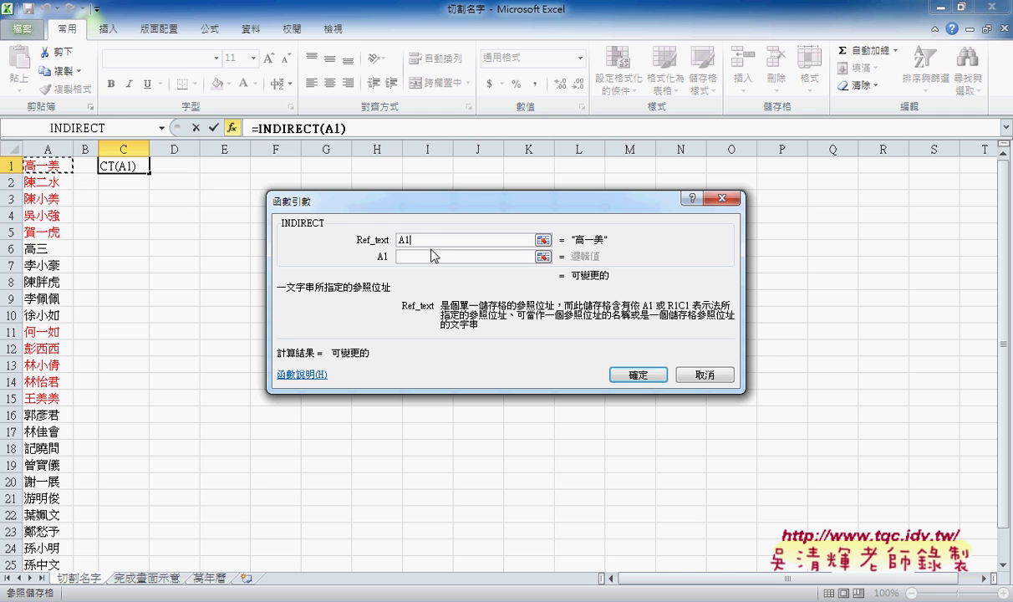
click(405, 253)
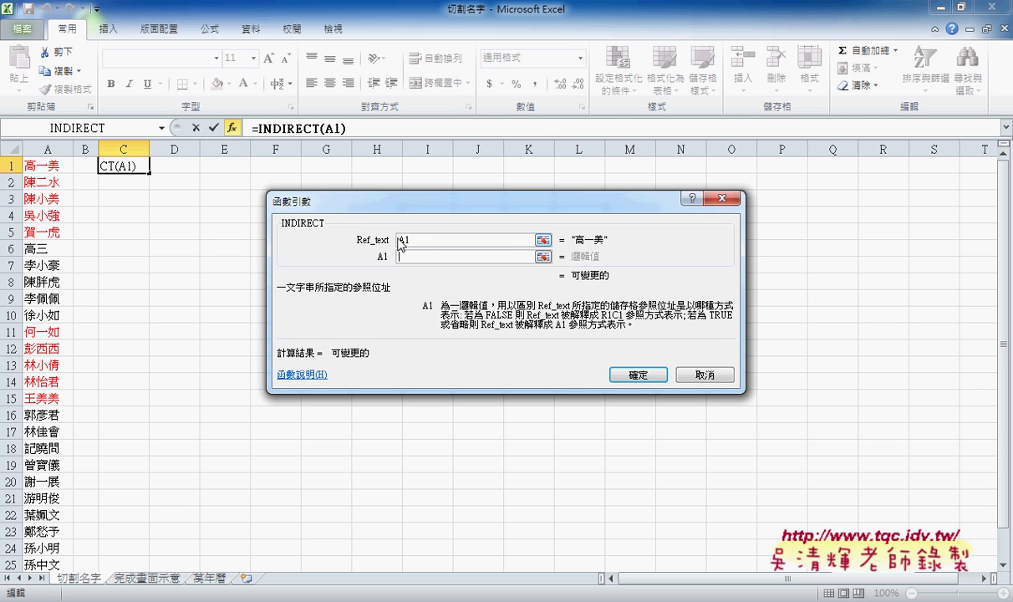
click(403, 240)
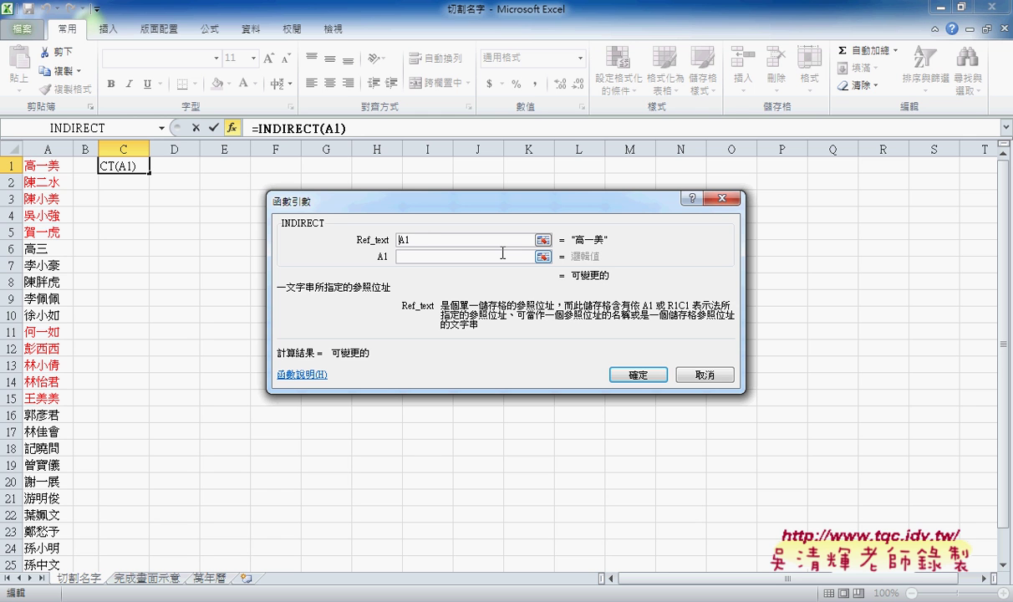
text(")
key(End)
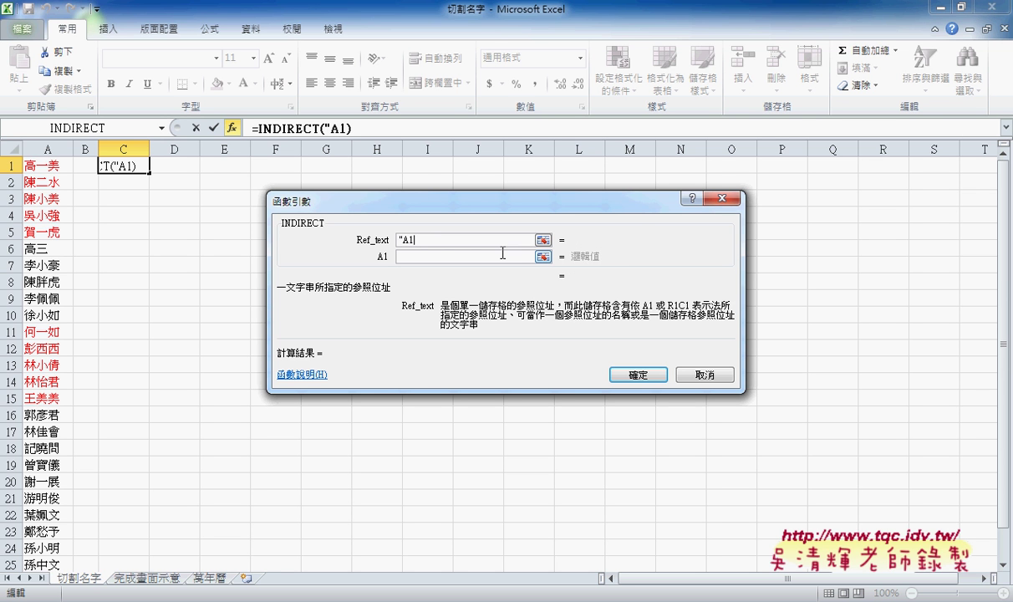
text(")
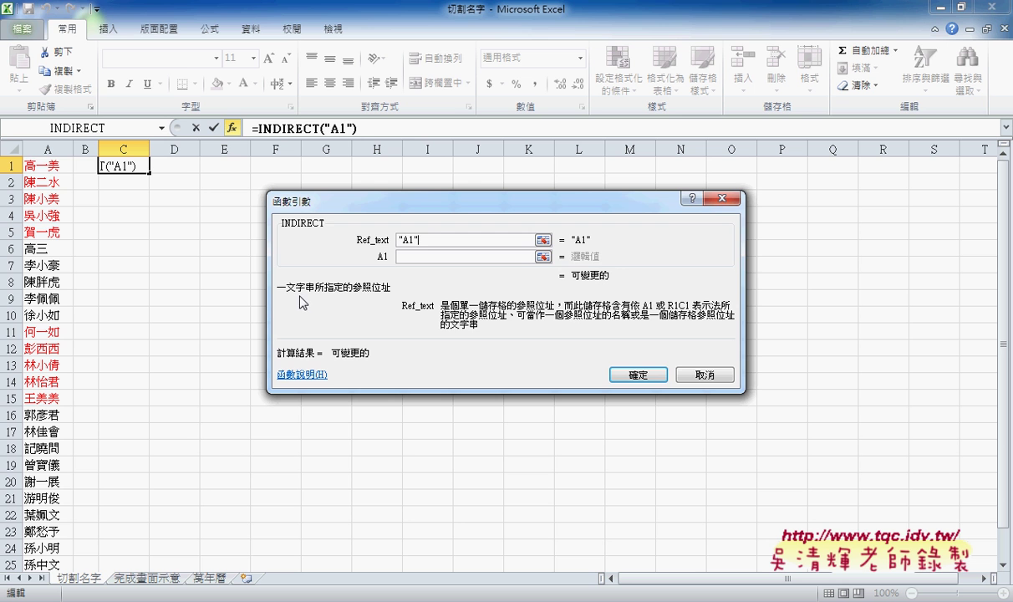
click(625, 373)
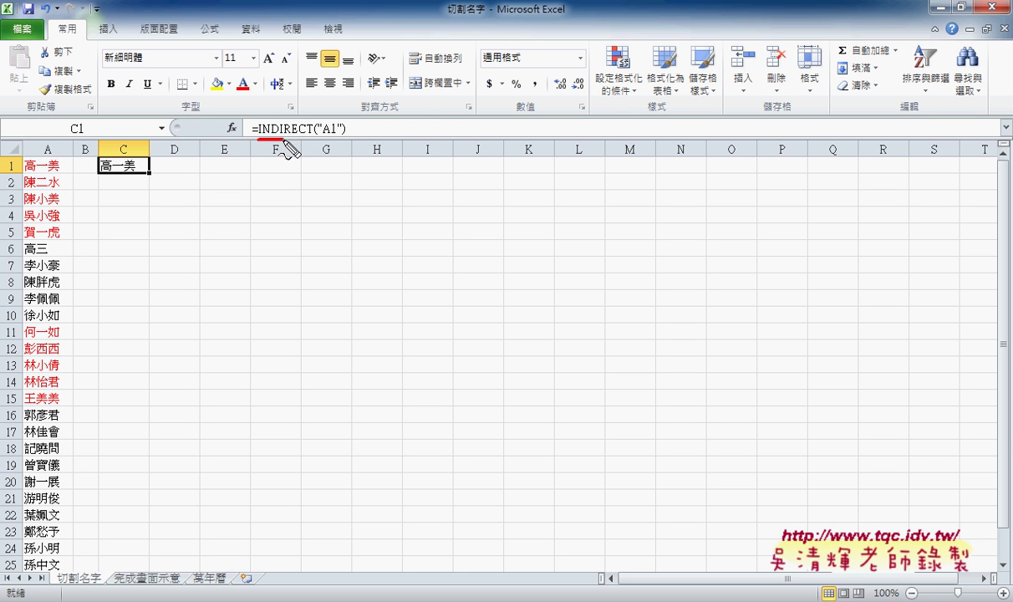
drag(258, 141, 316, 141)
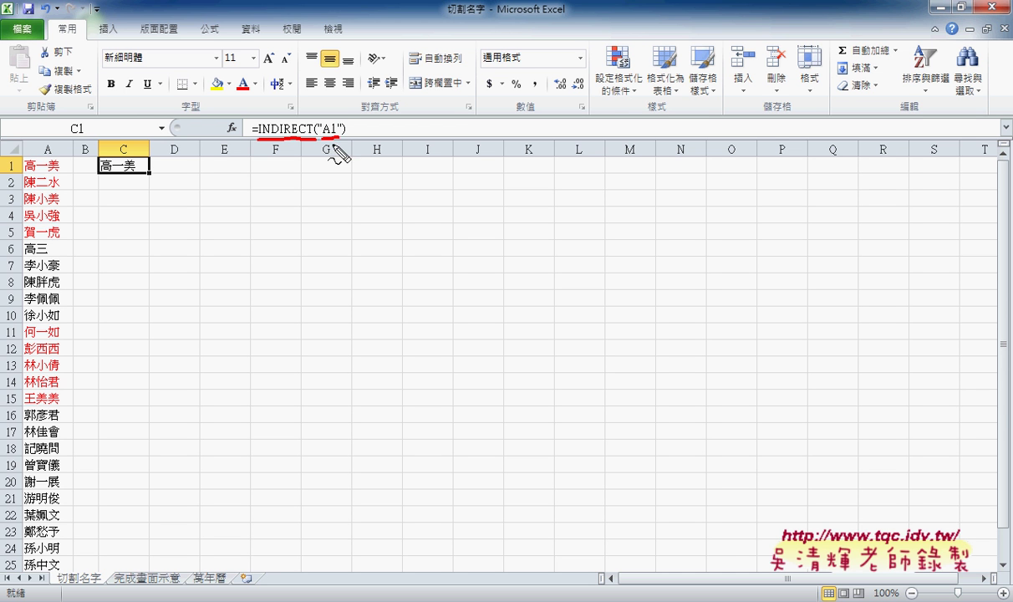
drag(321, 137, 338, 134)
mouse_move(150, 169)
mouse_down()
mouse_move(232, 168)
mouse_move(221, 176)
mouse_up()
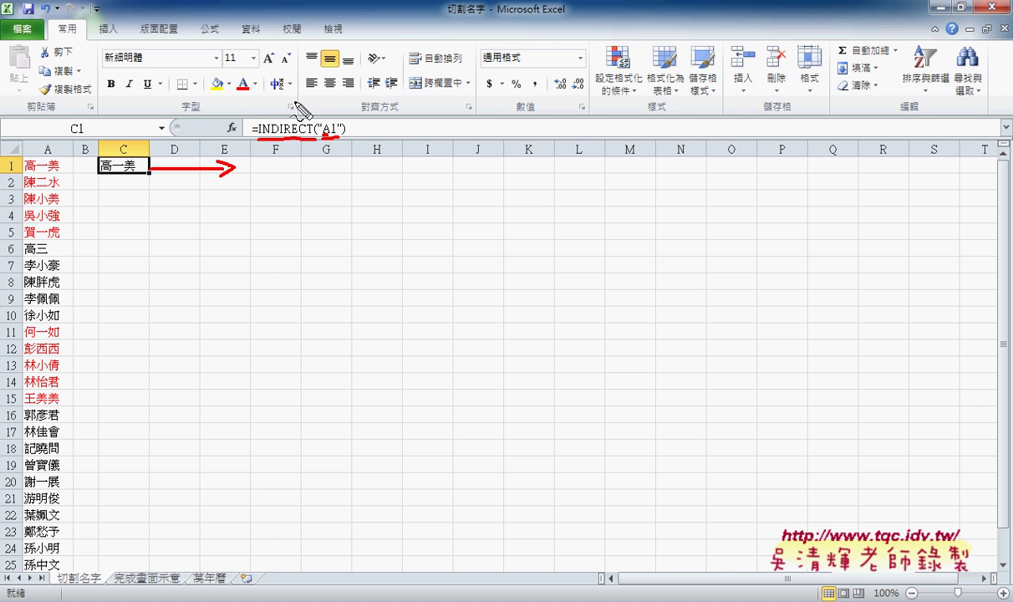
drag(252, 57, 281, 113)
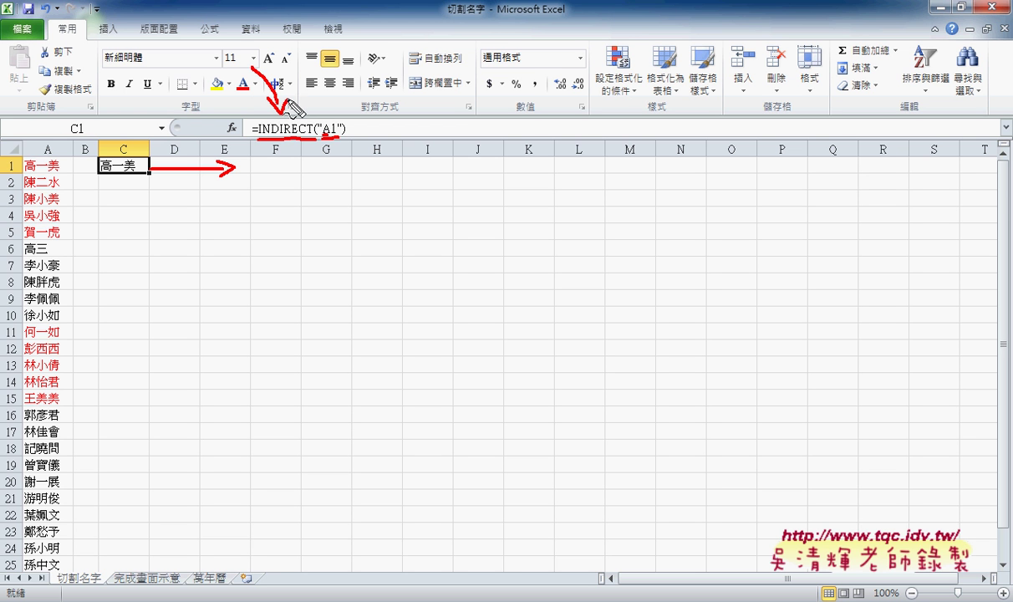
drag(247, 170, 253, 167)
mouse_move(102, 179)
mouse_down()
mouse_move(334, 152)
mouse_move(349, 269)
mouse_up()
drag(125, 268, 347, 269)
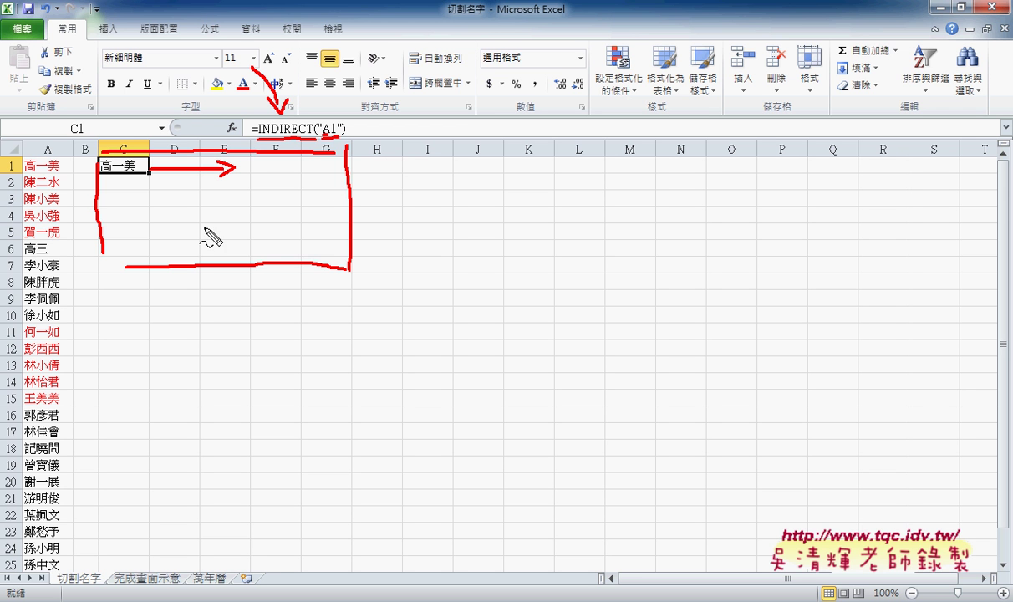
drag(42, 155, 126, 124)
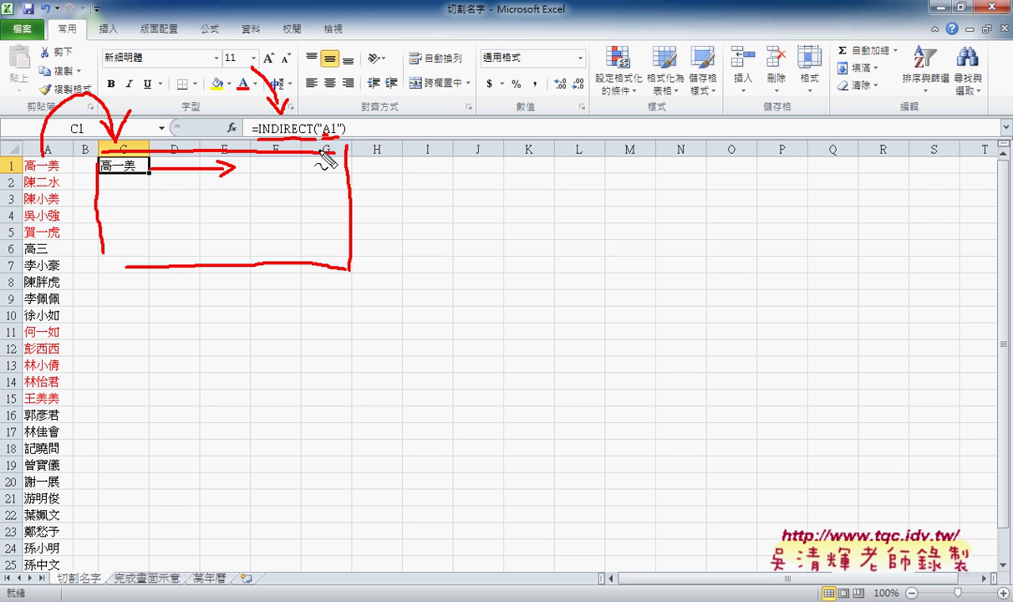
mouse_move(311, 152)
mouse_down()
mouse_move(430, 130)
mouse_move(436, 114)
mouse_up()
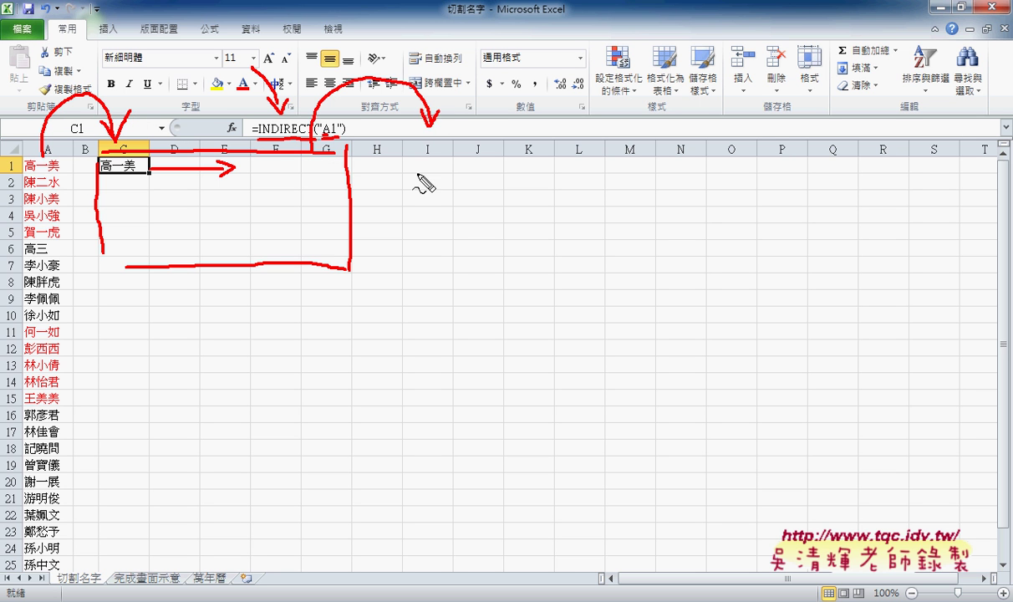
drag(403, 158, 407, 203)
mouse_move(414, 154)
mouse_down()
mouse_move(458, 157)
mouse_move(458, 223)
mouse_up()
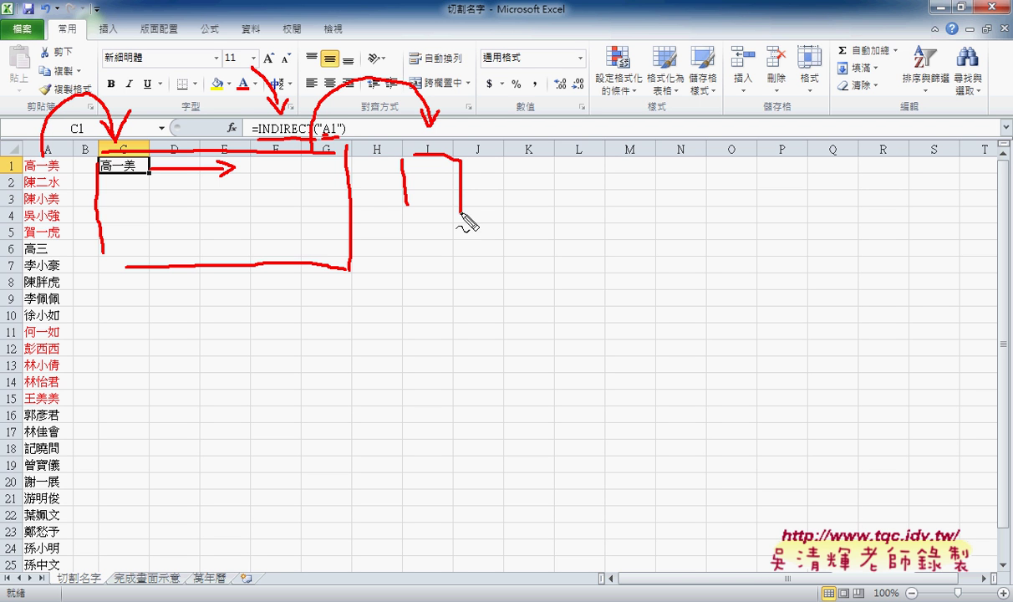
mouse_move(434, 183)
mouse_down()
mouse_move(432, 305)
mouse_move(436, 293)
mouse_up()
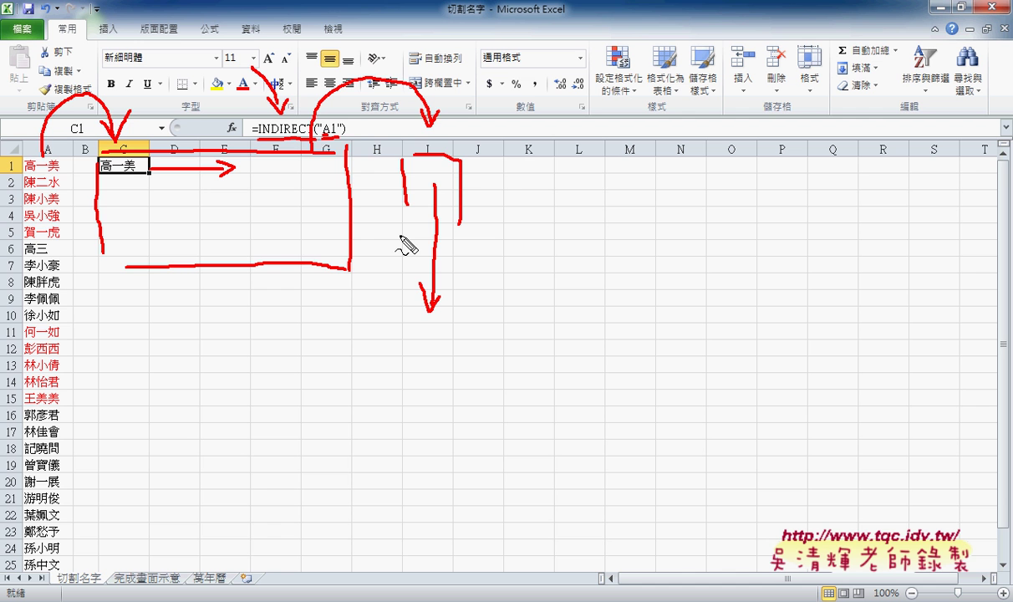
Step: Switch to the 萬年曆 sheet and select A1:G6 to view the 1–42 number grid
key(Escape)
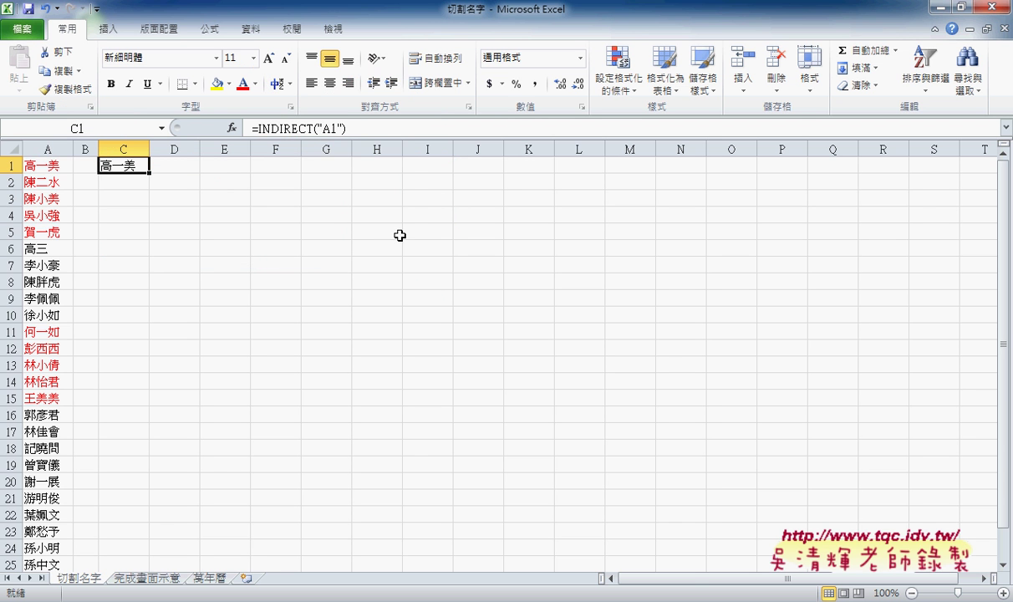
click(209, 577)
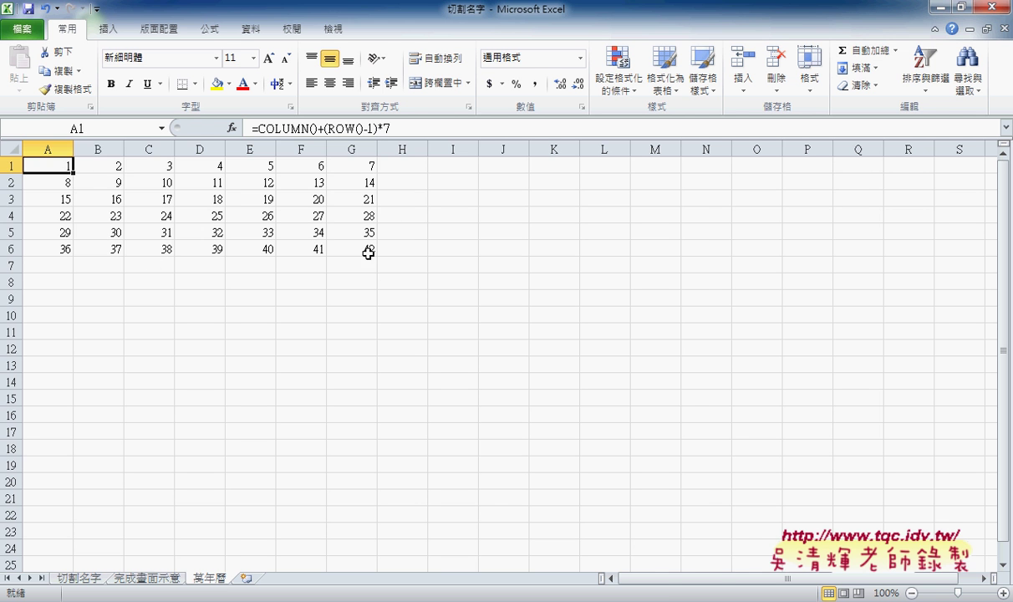
mouse_move(354, 248)
mouse_down()
mouse_move(111, 245)
mouse_move(48, 168)
mouse_up()
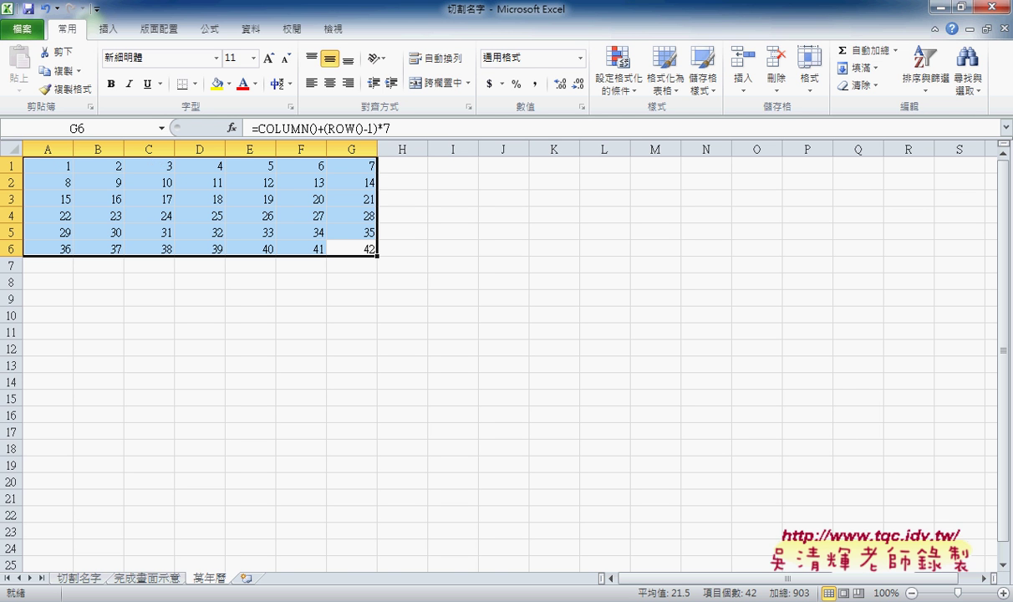
click(961, 600)
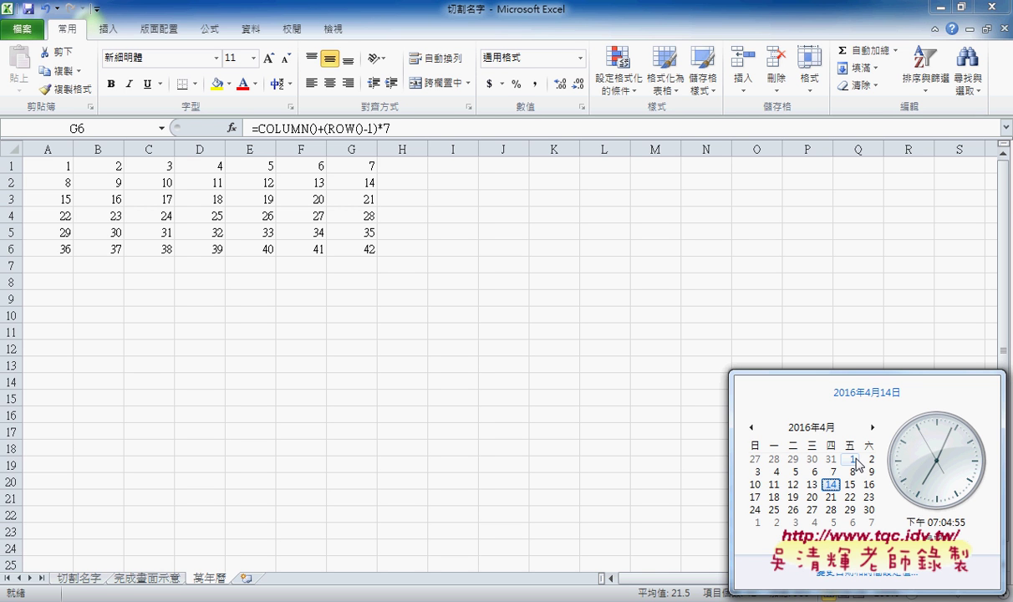
Step: Dismiss the calendar popup and return to the 切割名字 sheet
click(78, 582)
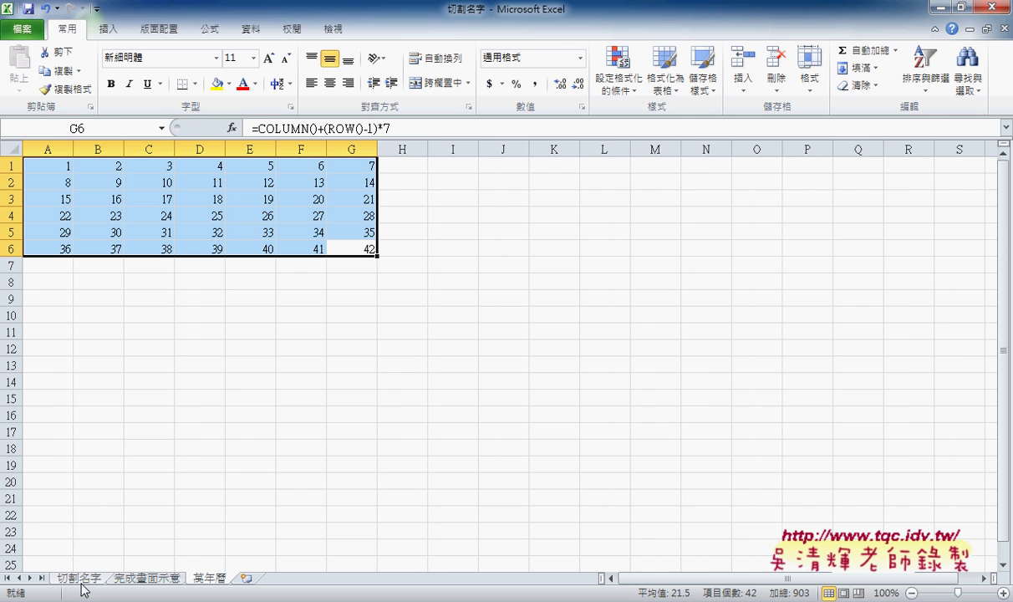
click(81, 578)
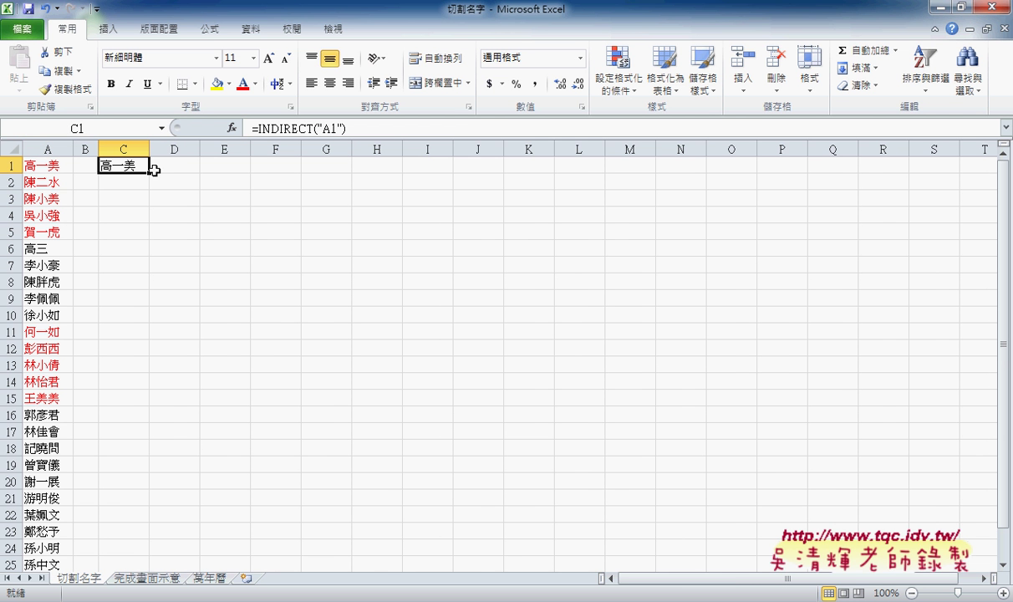